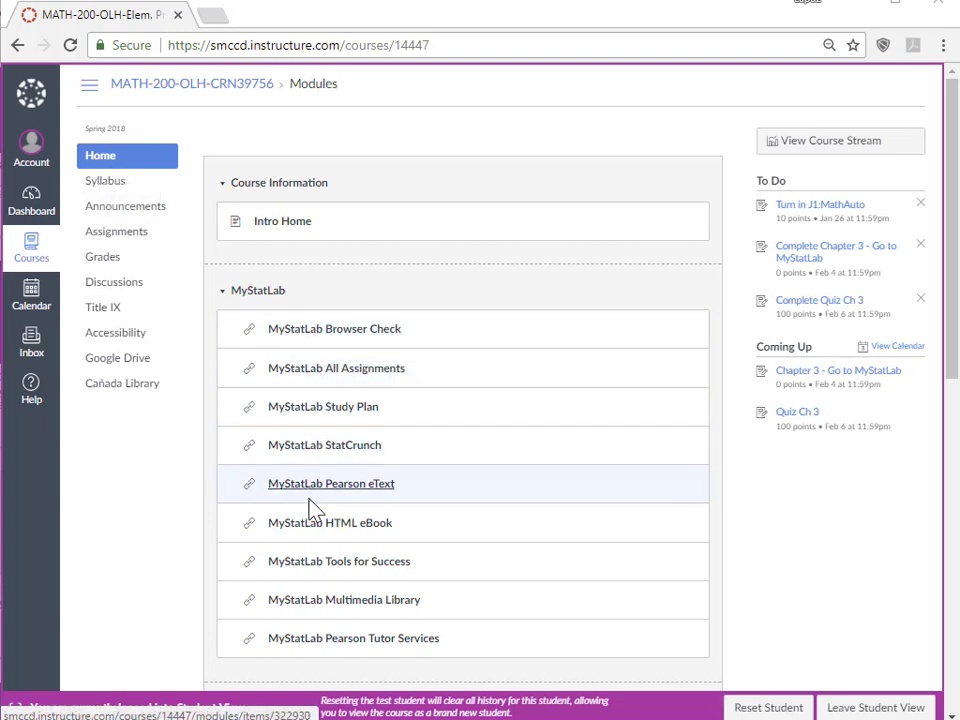
# Open MyStatLab Tools for Success from Modules and scroll to its StatCrunch, Data Sets and STATDISK links
pyautogui.click(358, 575)
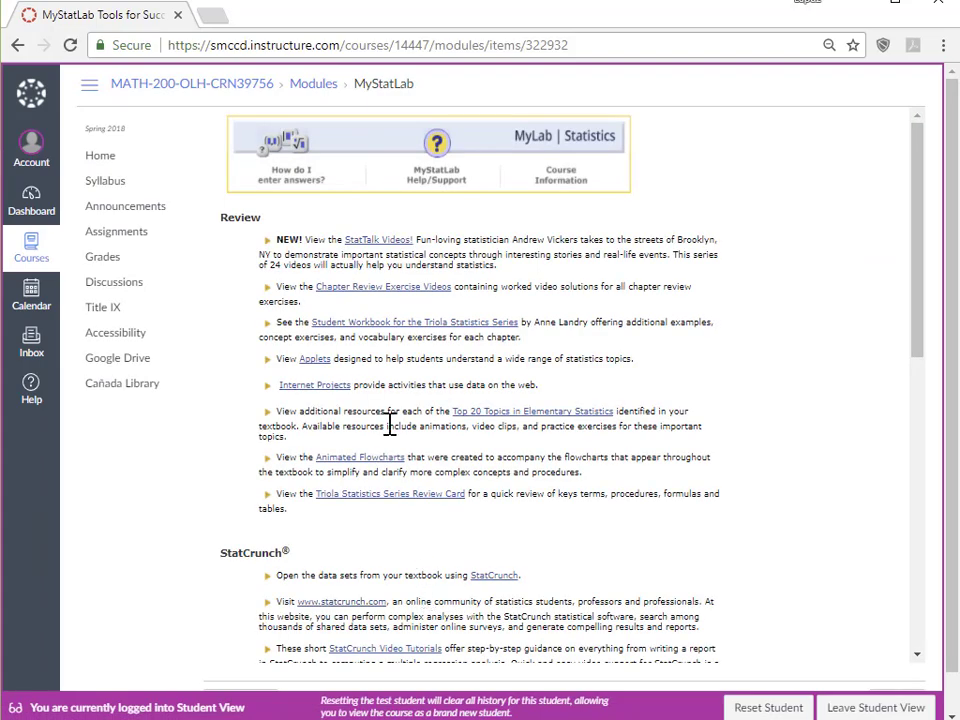
pyautogui.scroll(-10, 405, 480)
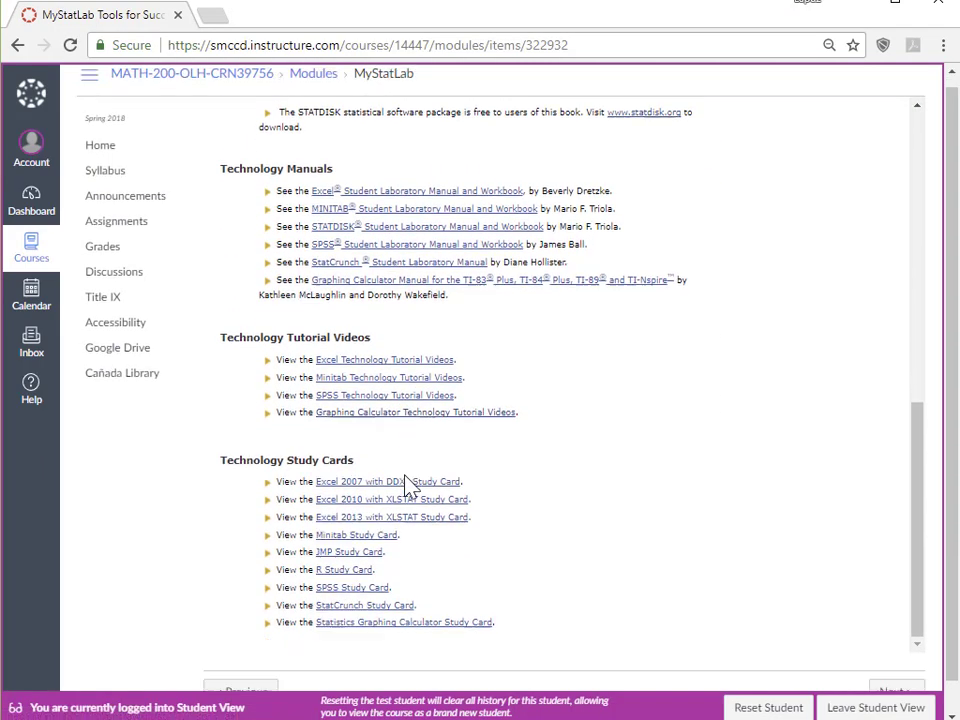
pyautogui.scroll(1, 408, 488)
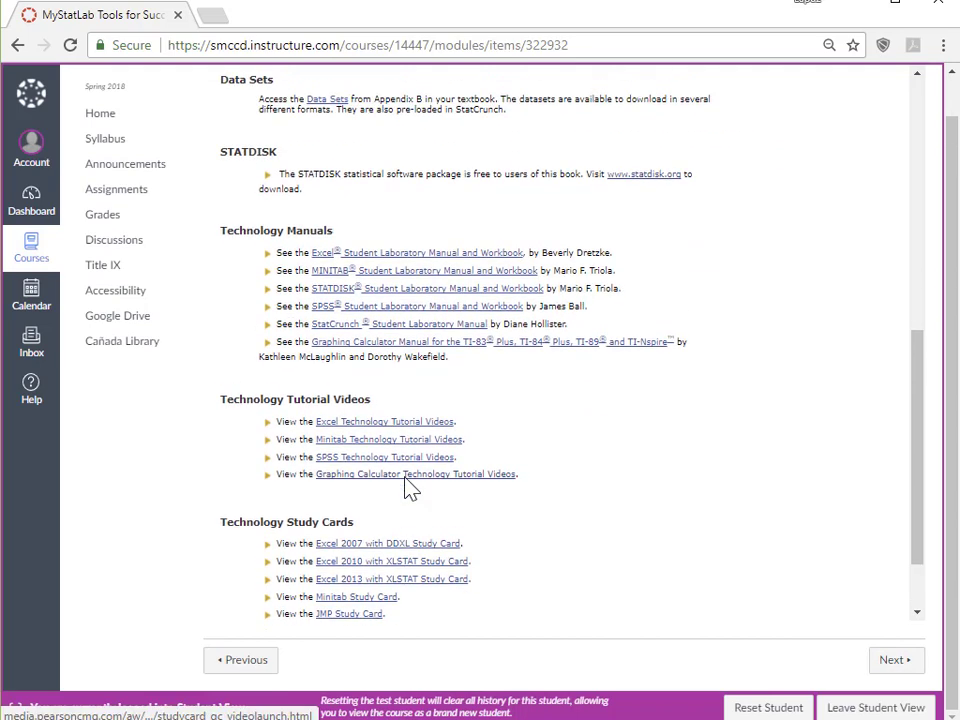
pyautogui.scroll(1, 456, 516)
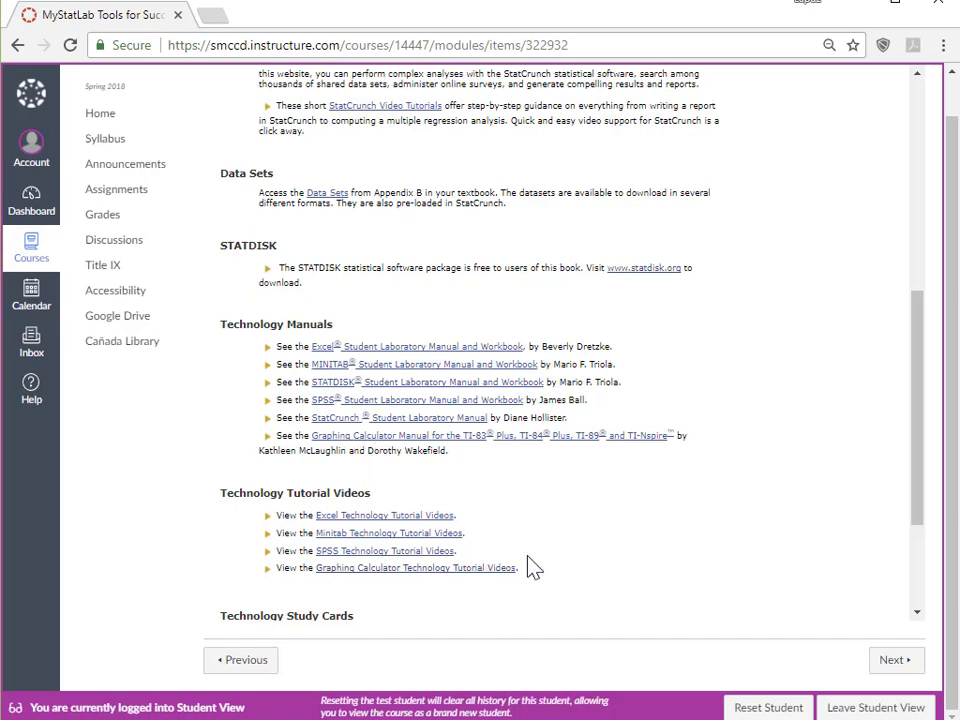
pyautogui.scroll(4, 540, 572)
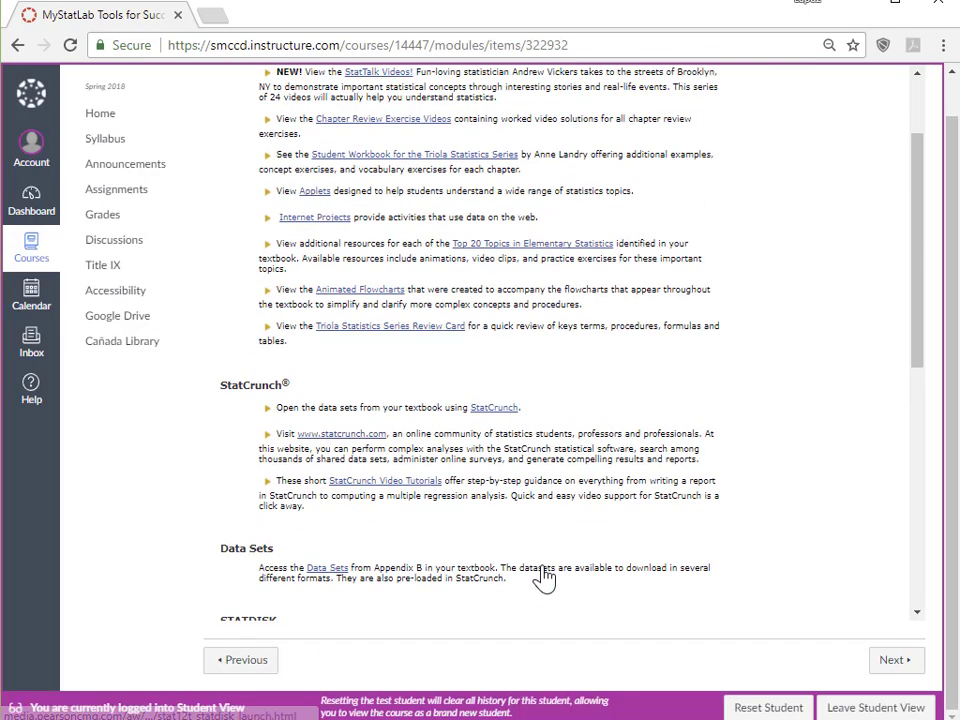
pyautogui.scroll(2, 543, 578)
pyautogui.scroll(-3, 543, 566)
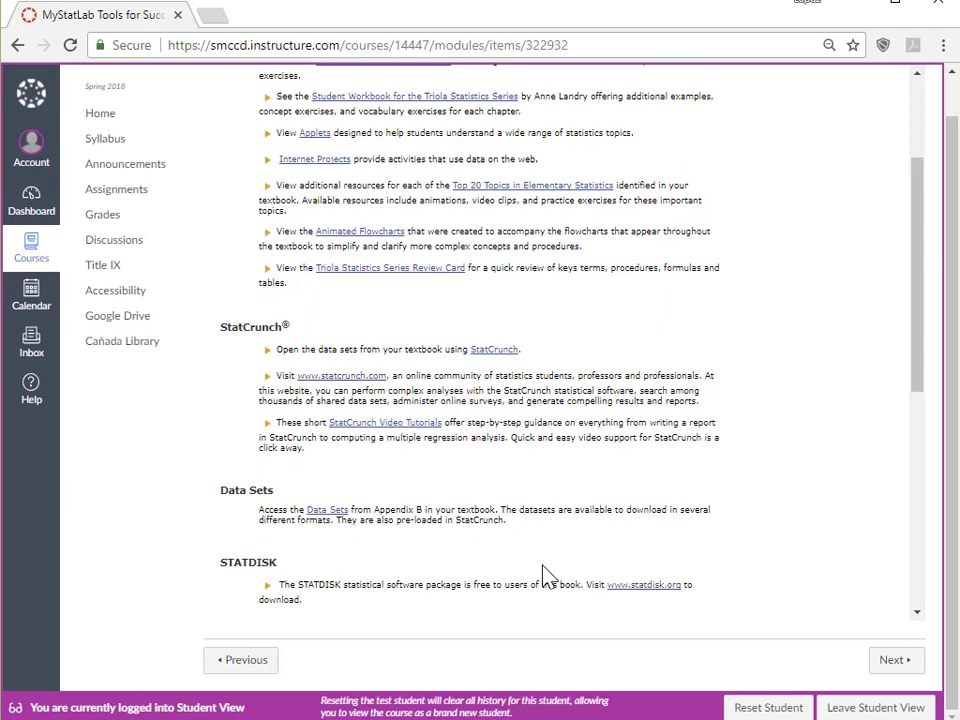
pyautogui.scroll(-2, 547, 578)
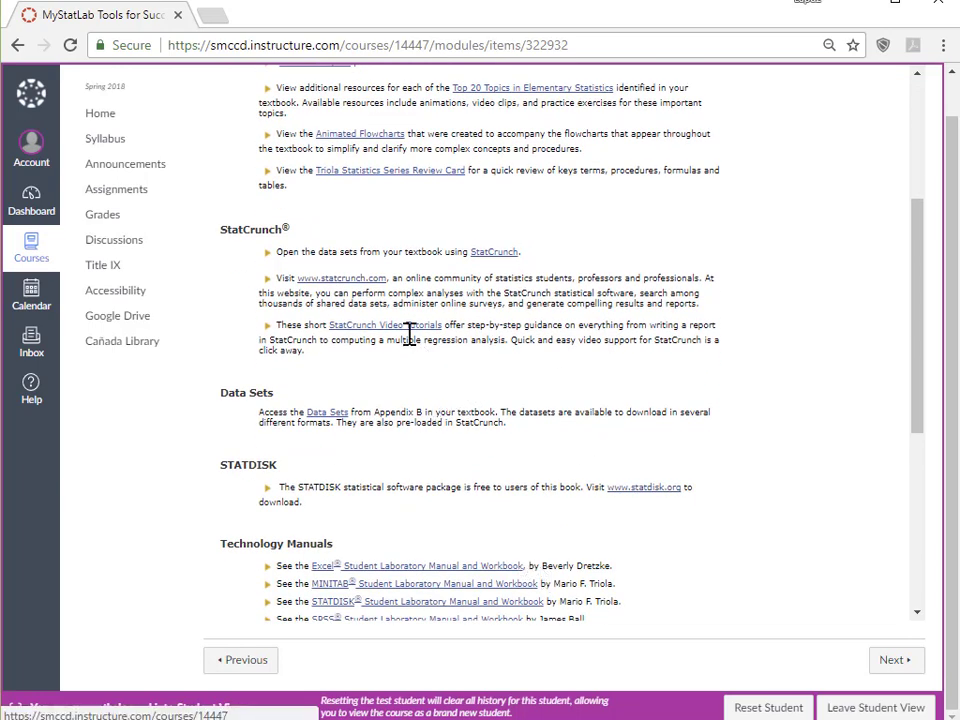
# Open StatCrunch's Triola textbook data sets in a new tab, then go to the StatCrunch home page
pyautogui.click(497, 254)
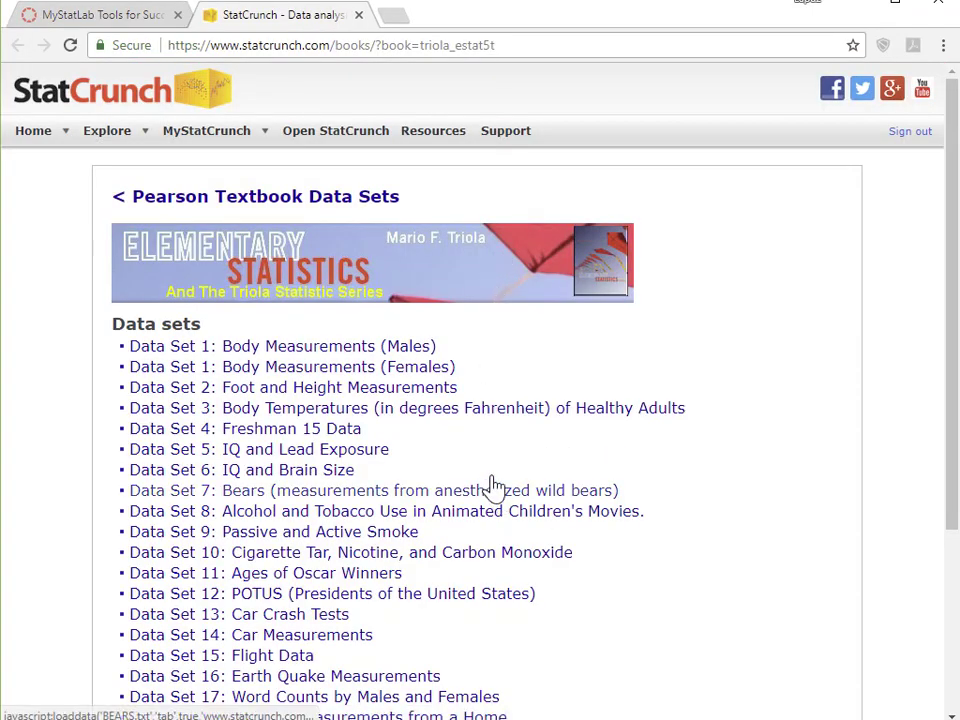
pyautogui.scroll(-3, 435, 400)
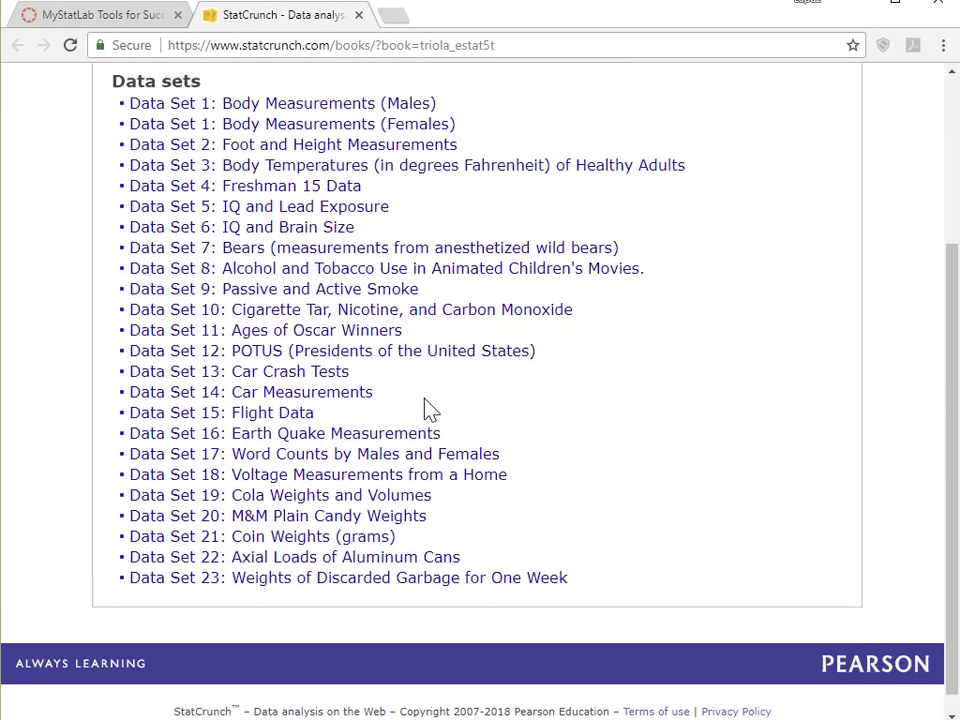
pyautogui.scroll(2, 428, 408)
pyautogui.scroll(1, 238, 328)
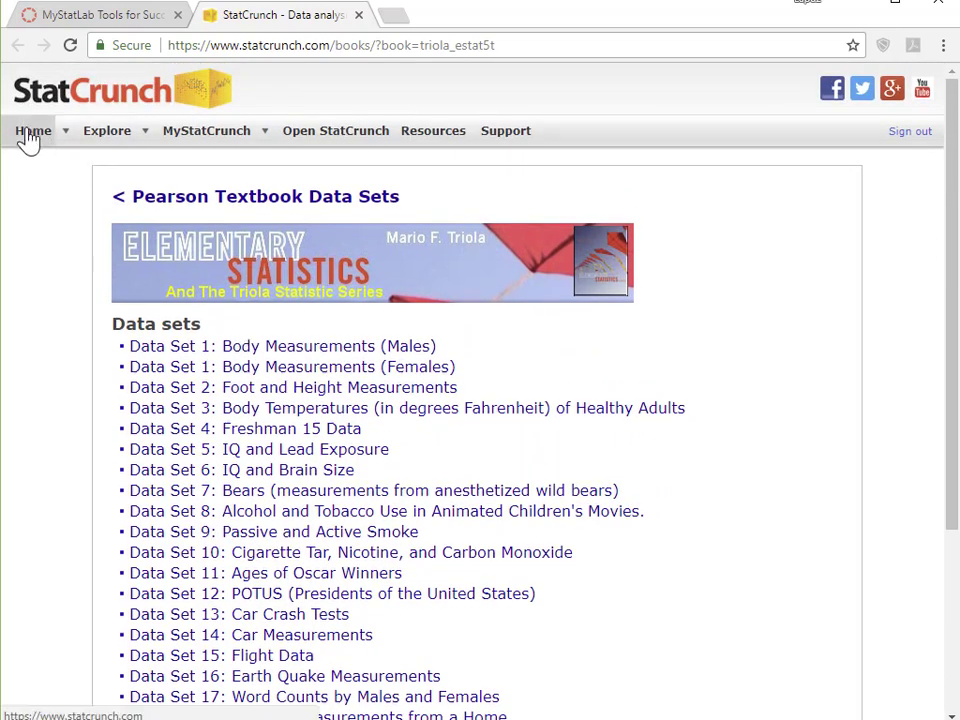
pyautogui.click(29, 138)
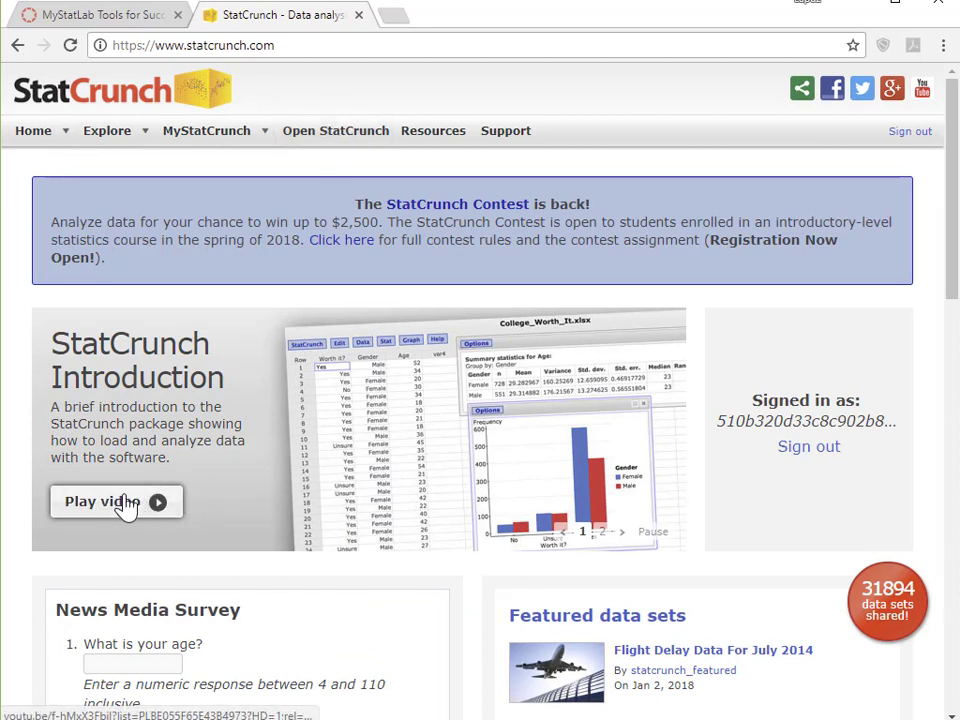
# Launch an Untitled StatCrunch data table and enter the values 1 through 10 down var1
pyautogui.click(348, 132)
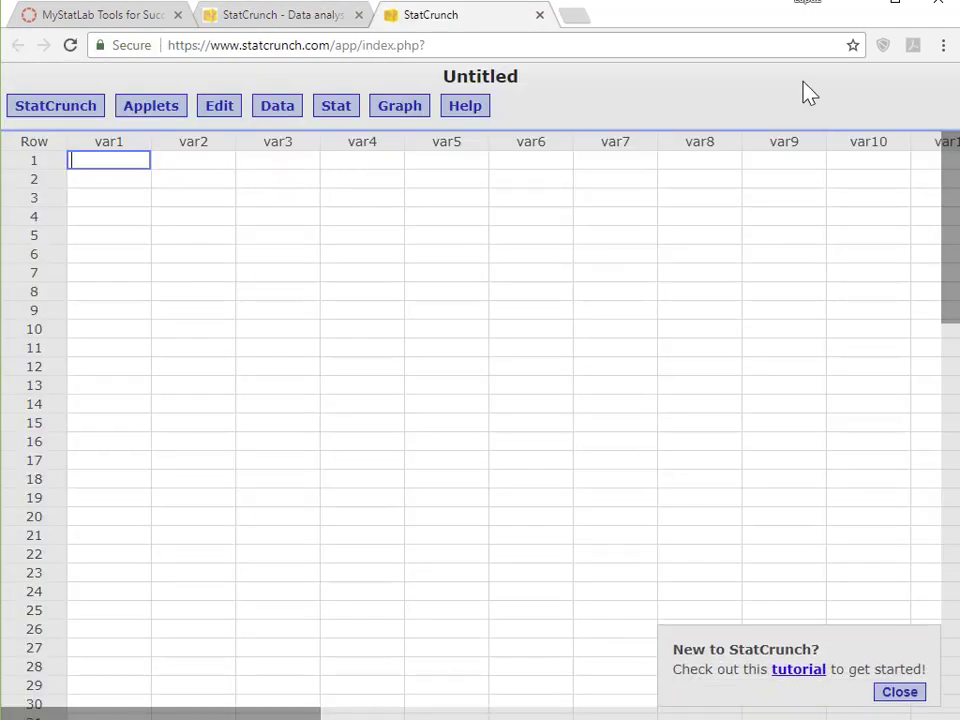
pyautogui.write('1')
pyautogui.press('Return')
pyautogui.write('2')
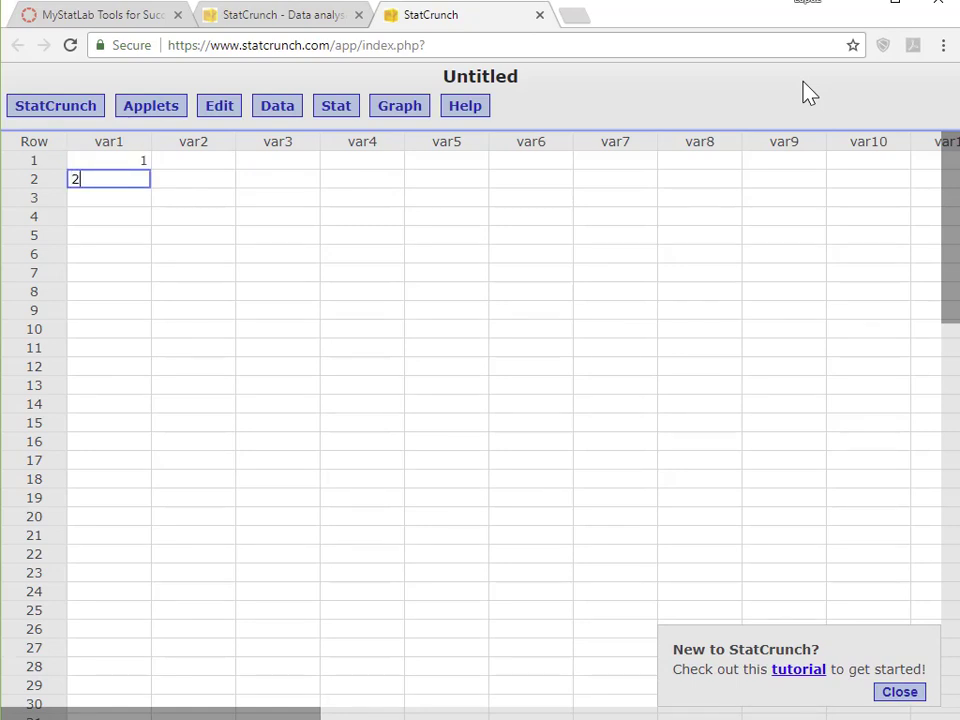
pyautogui.write(' 3 4 5 6 ')
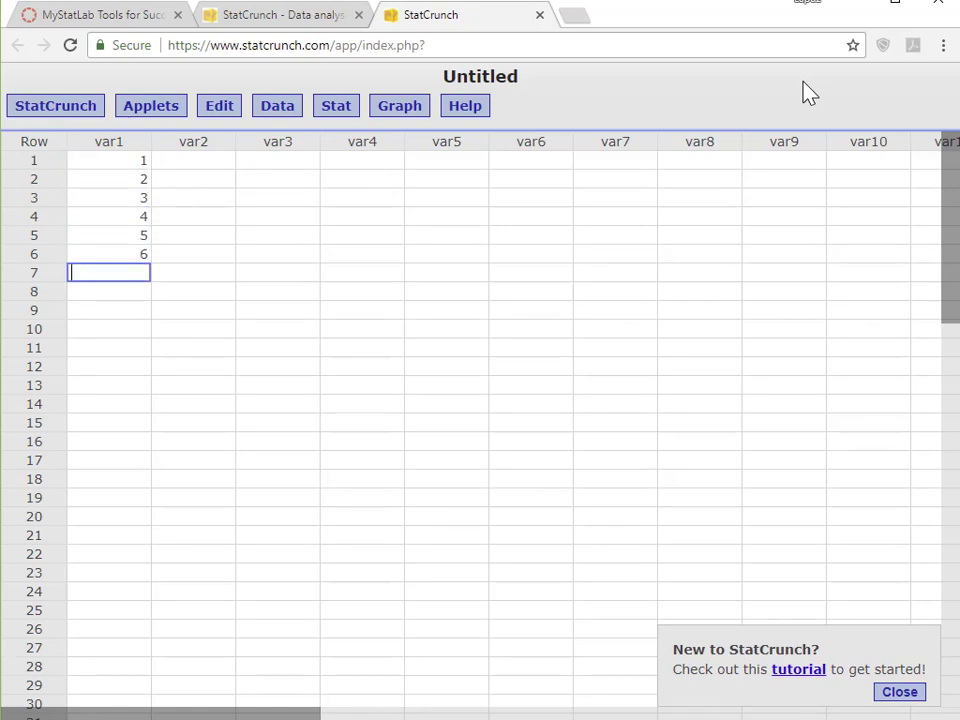
pyautogui.write('7')
pyautogui.press('Return')
pyautogui.write('8')
pyautogui.press('Return')
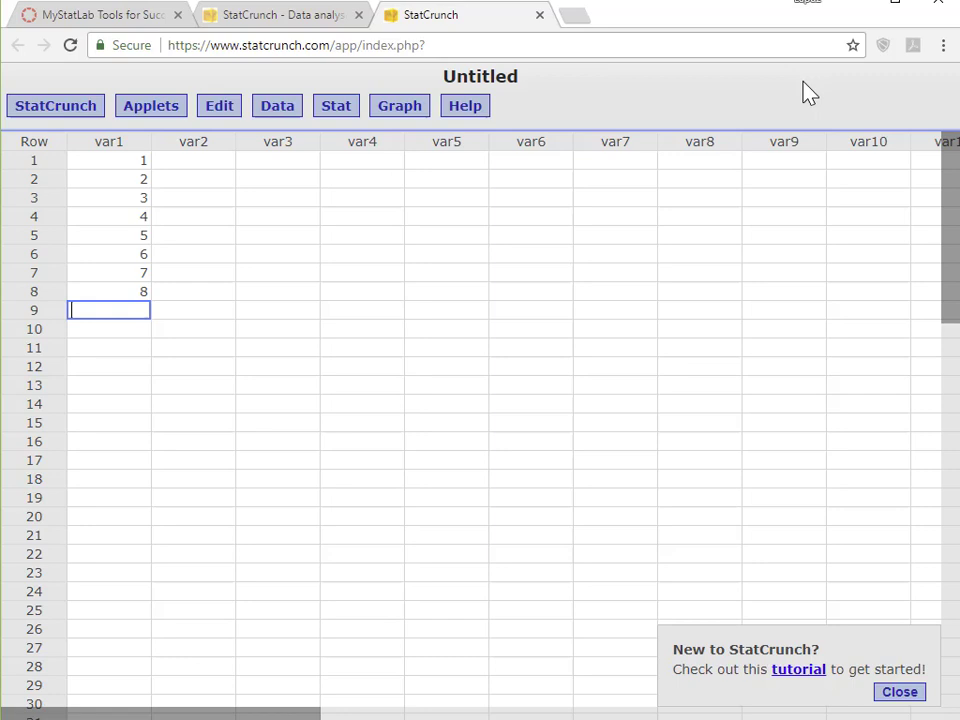
pyautogui.write('9')
pyautogui.press('Return')
pyautogui.write('10')
pyautogui.press('Return')
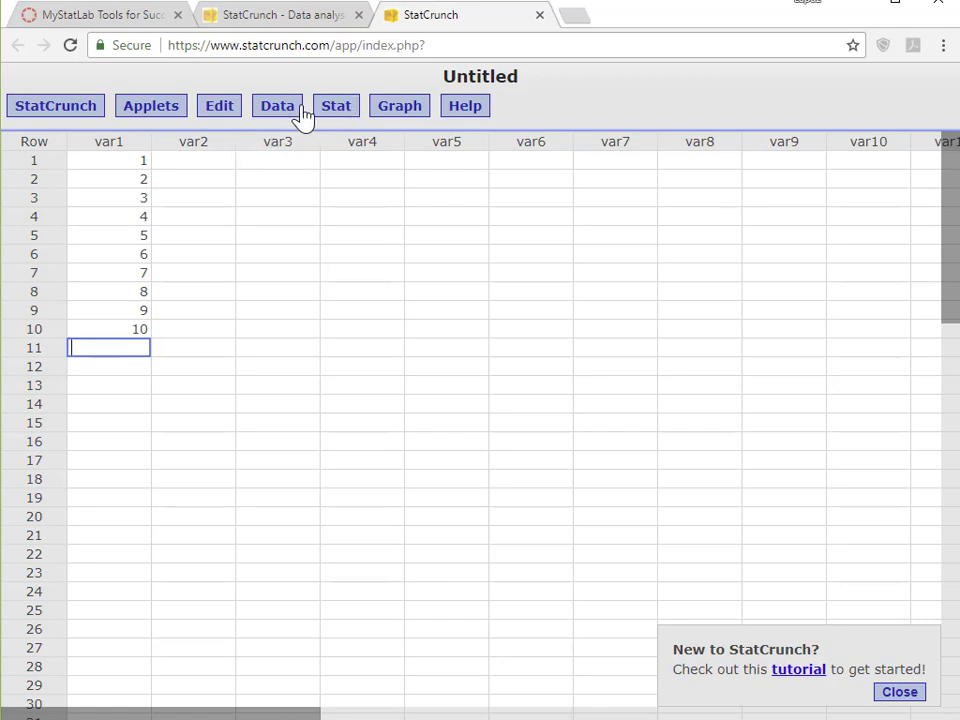
# Set up Summary Stats for columns with var1 selected and IQR added to the statistics
pyautogui.click(342, 118)
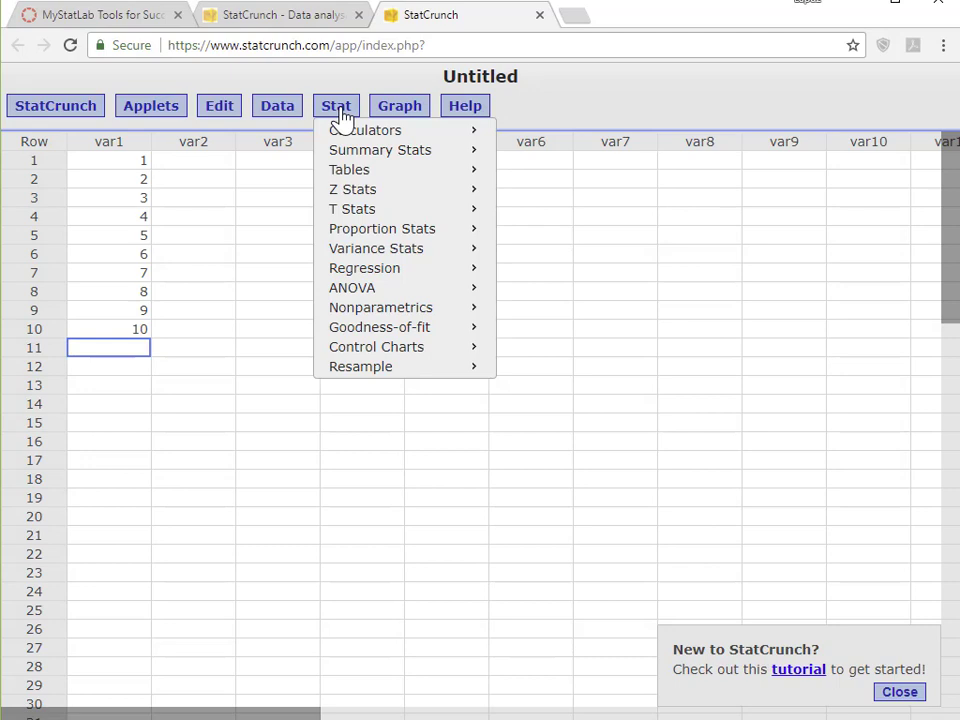
pyautogui.moveTo(348, 143)
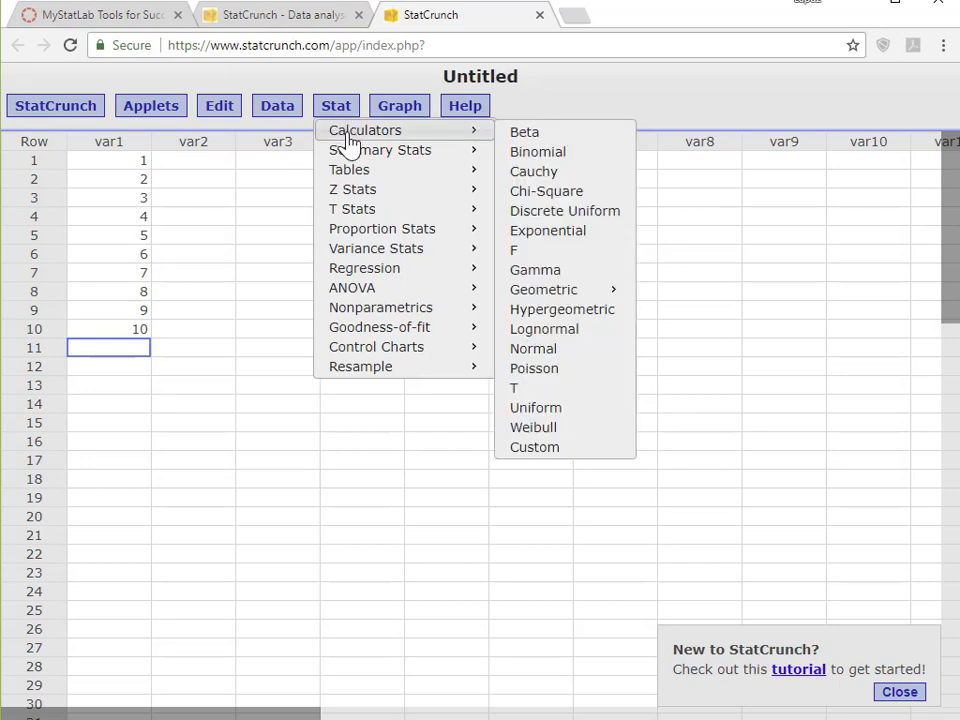
pyautogui.moveTo(403, 163)
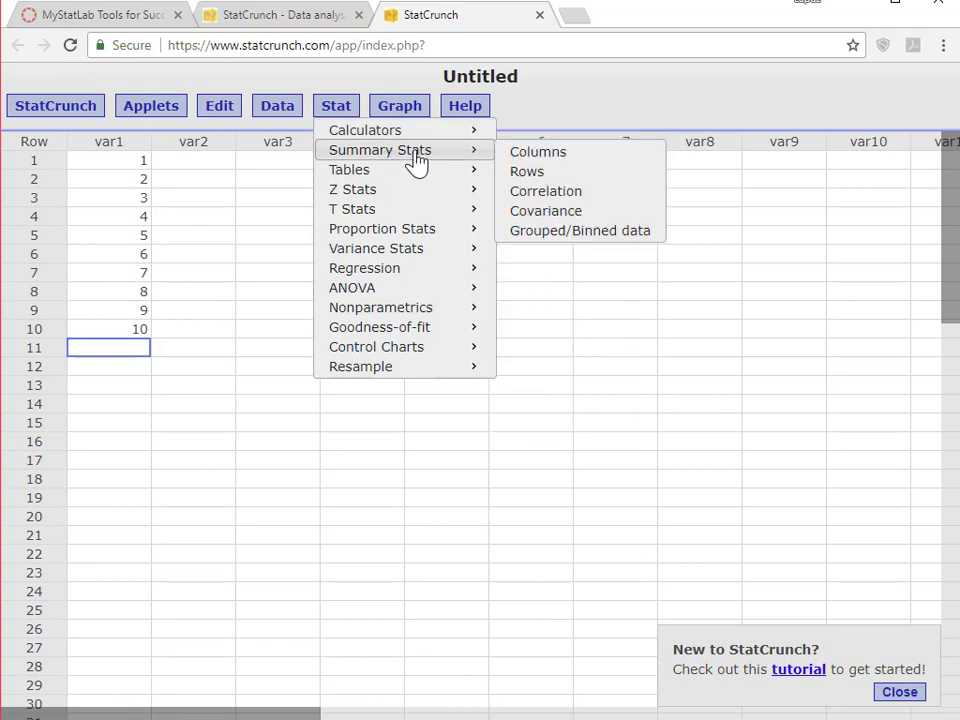
pyautogui.click(538, 157)
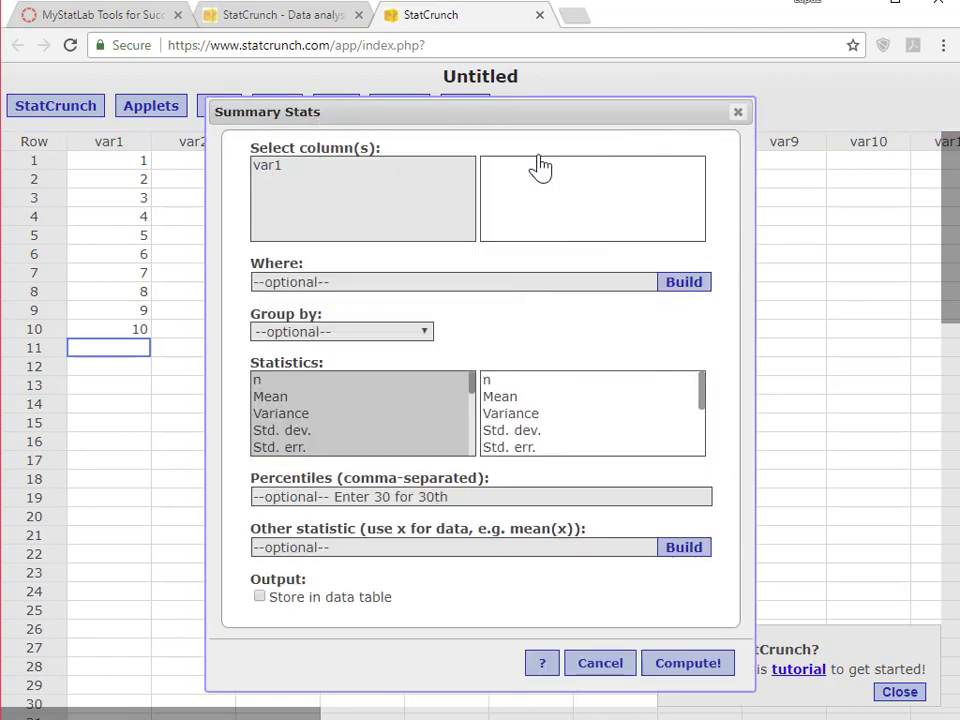
pyautogui.click(271, 172)
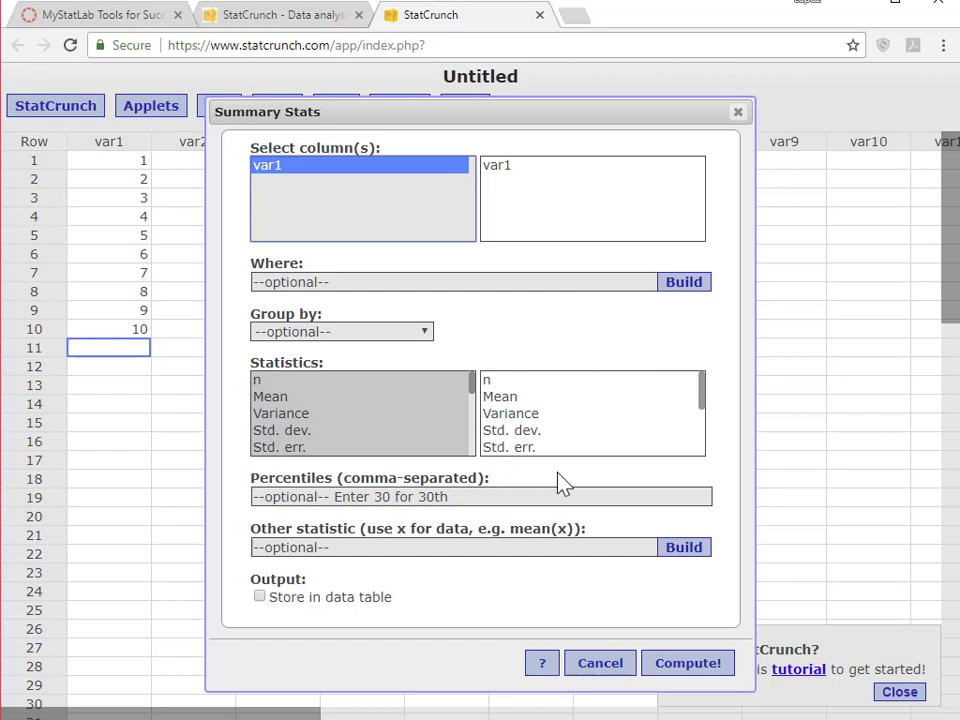
pyautogui.moveTo(474, 388)
pyautogui.mouseDown()
pyautogui.moveTo(473, 442)
pyautogui.moveTo(469, 386)
pyautogui.mouseUp()
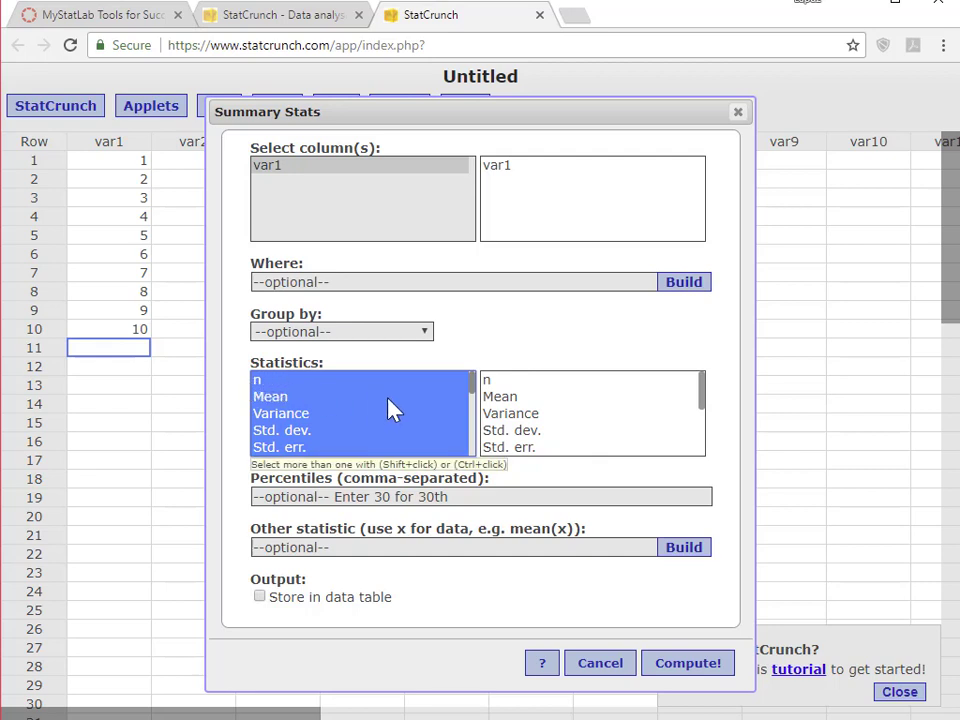
pyautogui.moveTo(476, 394); pyautogui.dragTo(474, 444)
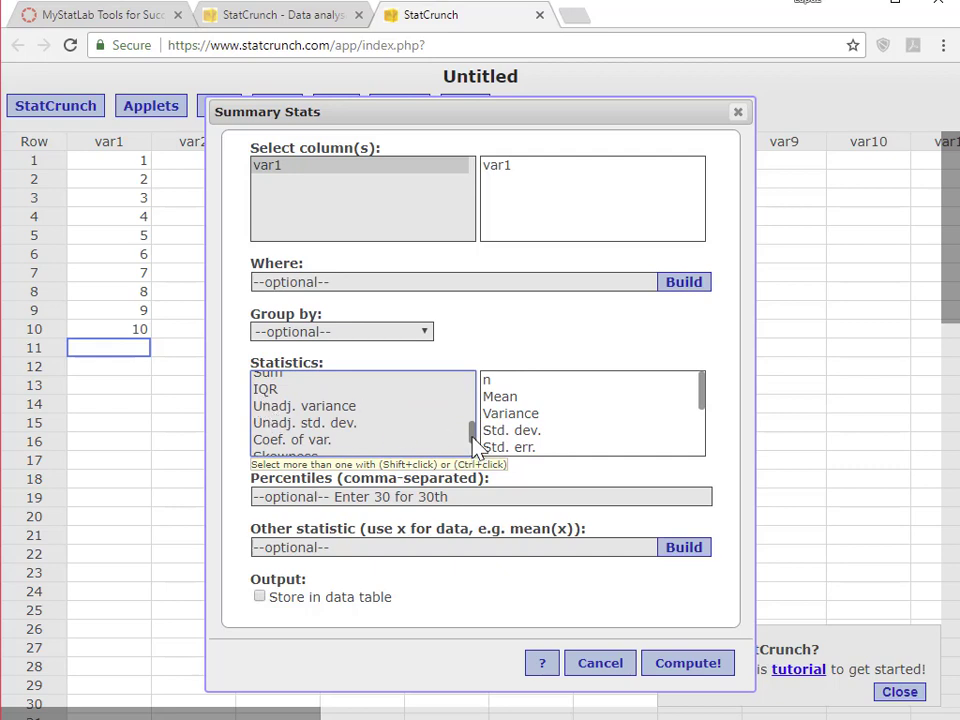
pyautogui.click(280, 392)
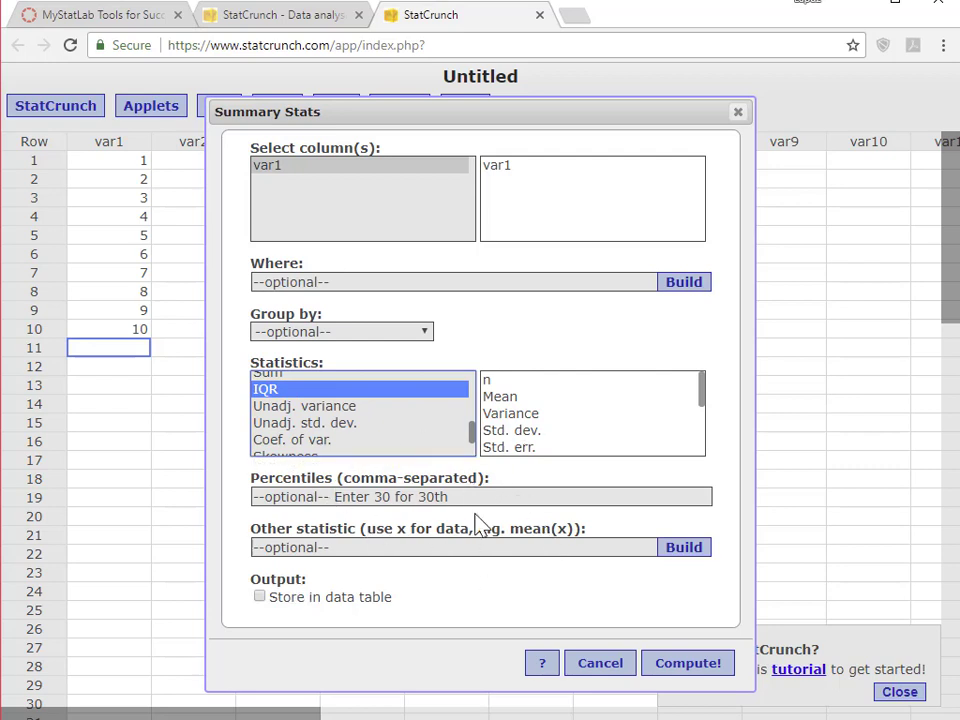
# Compute var1's summary (median 5.5, Q1 3, Q3 8, IQR 5), then return to the Canvas tab
pyautogui.click(688, 664)
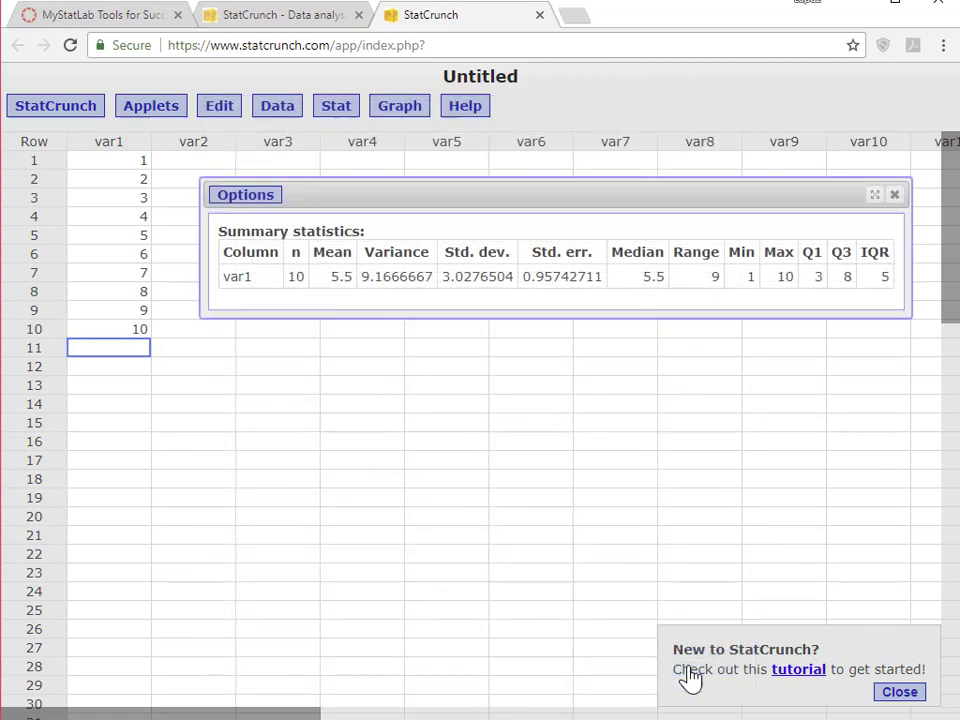
pyautogui.moveTo(761, 195); pyautogui.dragTo(740, 205)
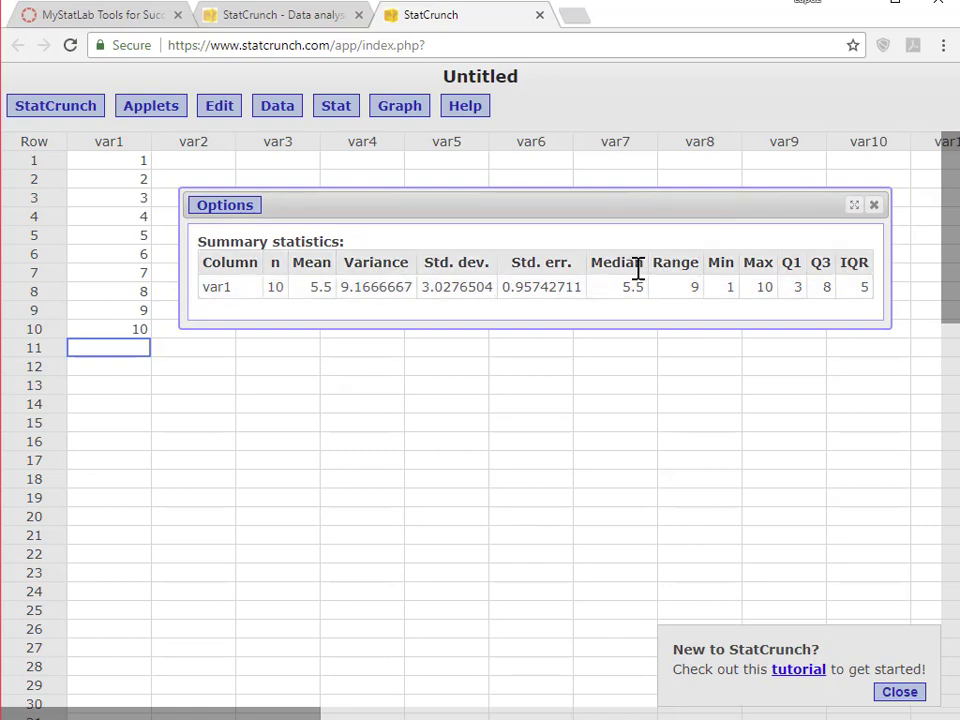
pyautogui.doubleClick(866, 288)
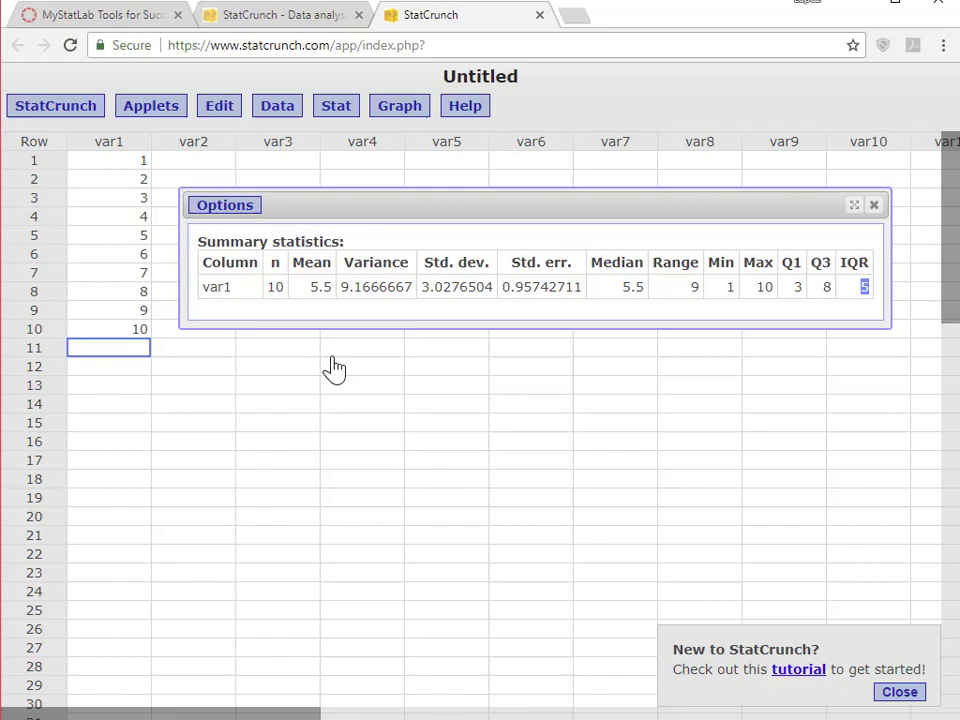
pyautogui.click(128, 20)
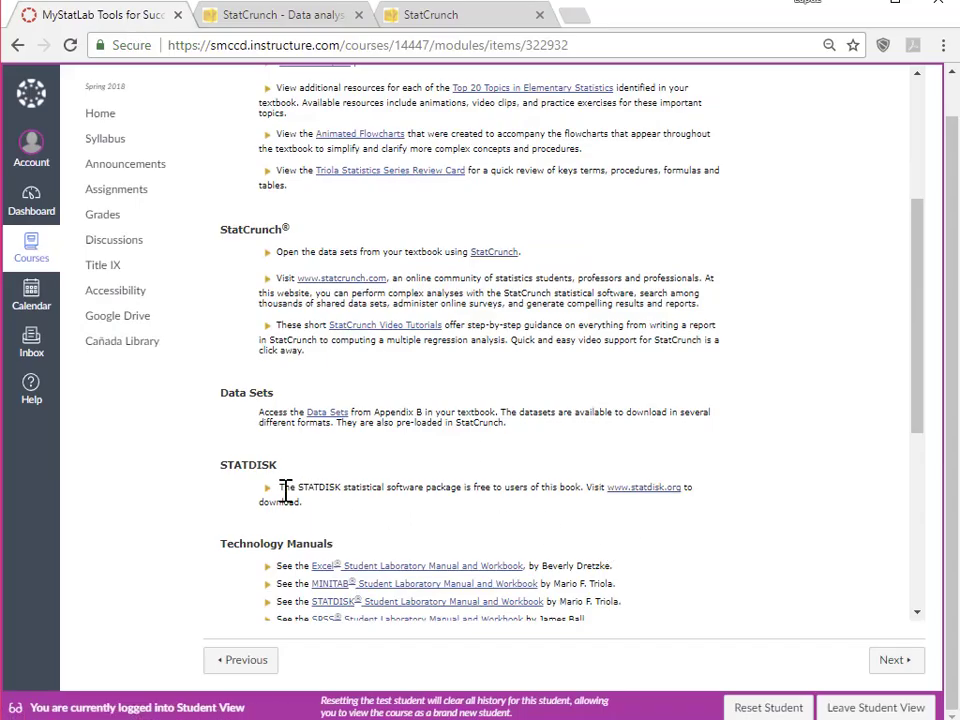
pyautogui.click(637, 489)
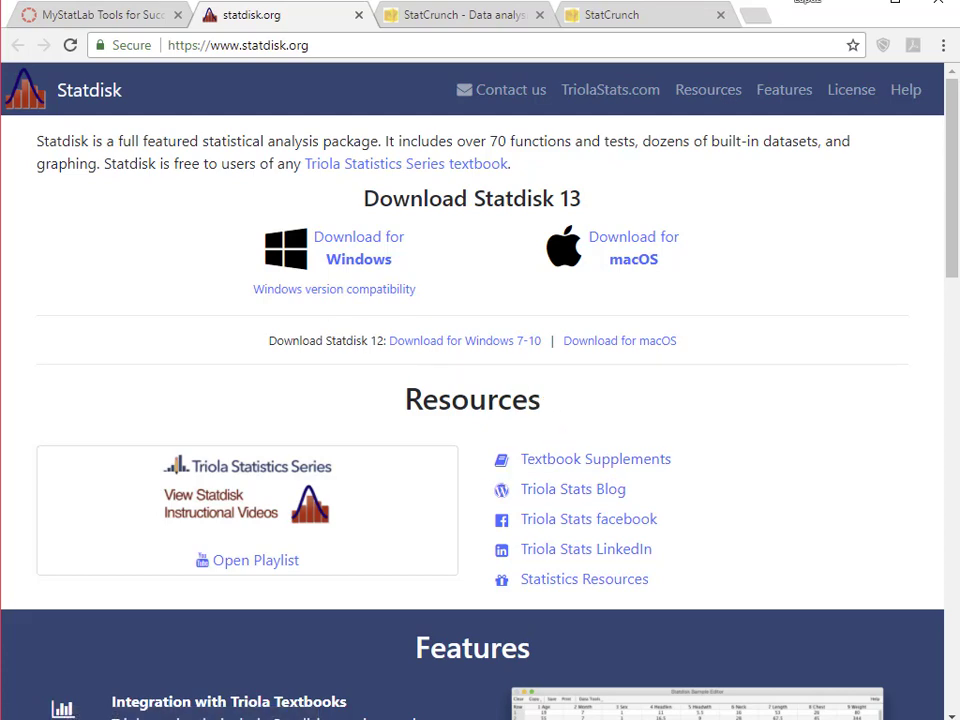
# Bring the Statdisk program window with its Sample Editor into view over the browser
pyautogui.moveTo(0, 380); pyautogui.dragTo(579, 26)
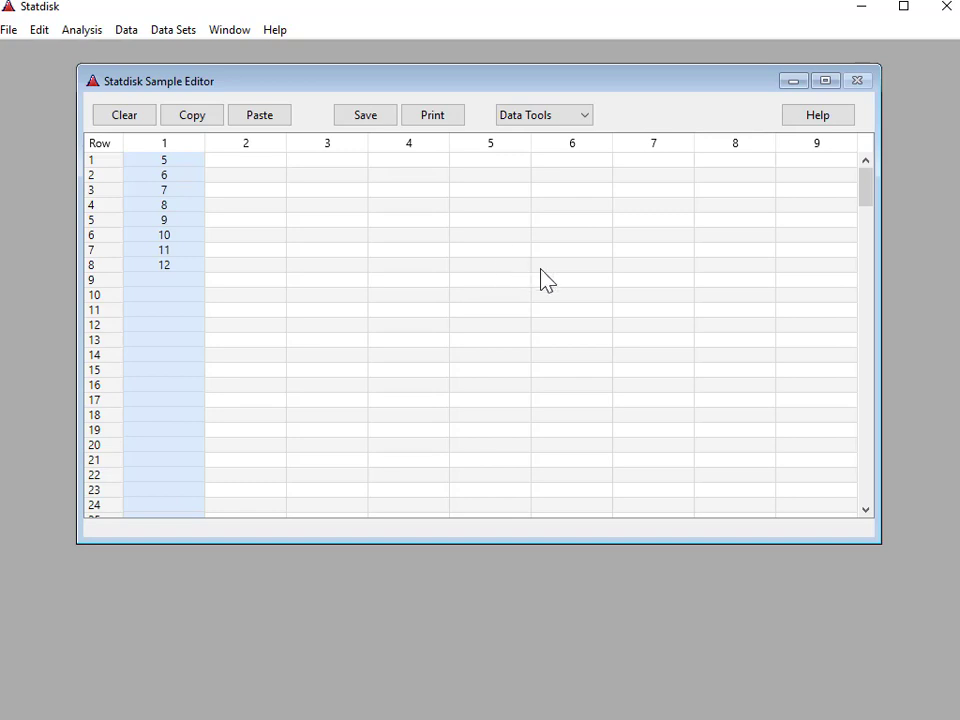
# Overwrite column 1 with the values 1 through 10 and select those ten cells
pyautogui.click(180, 158)
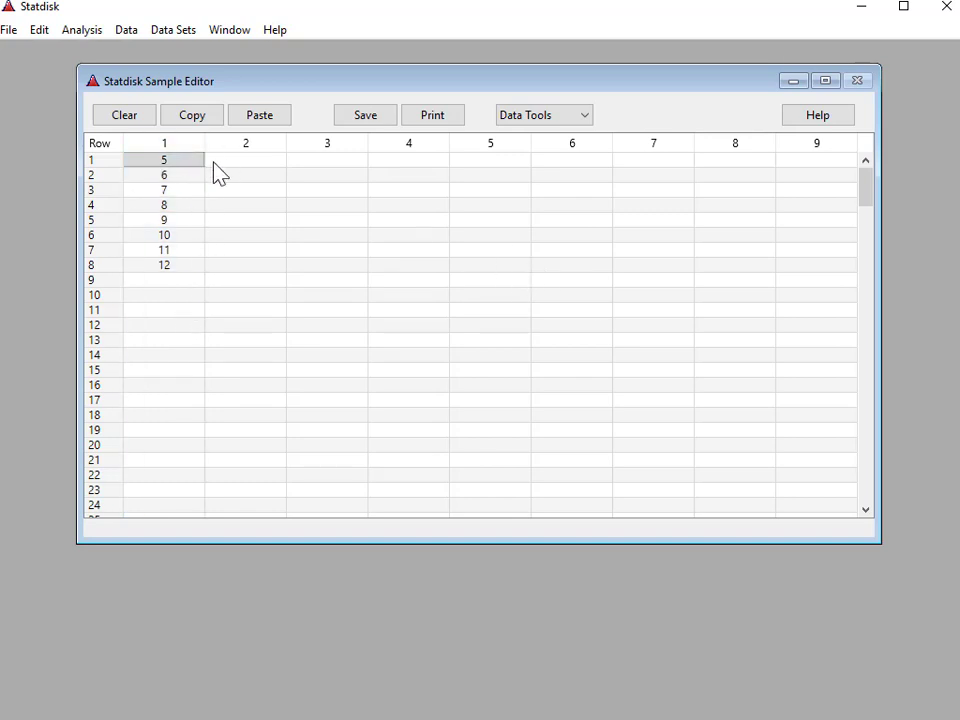
pyautogui.write('1')
pyautogui.press('Return')
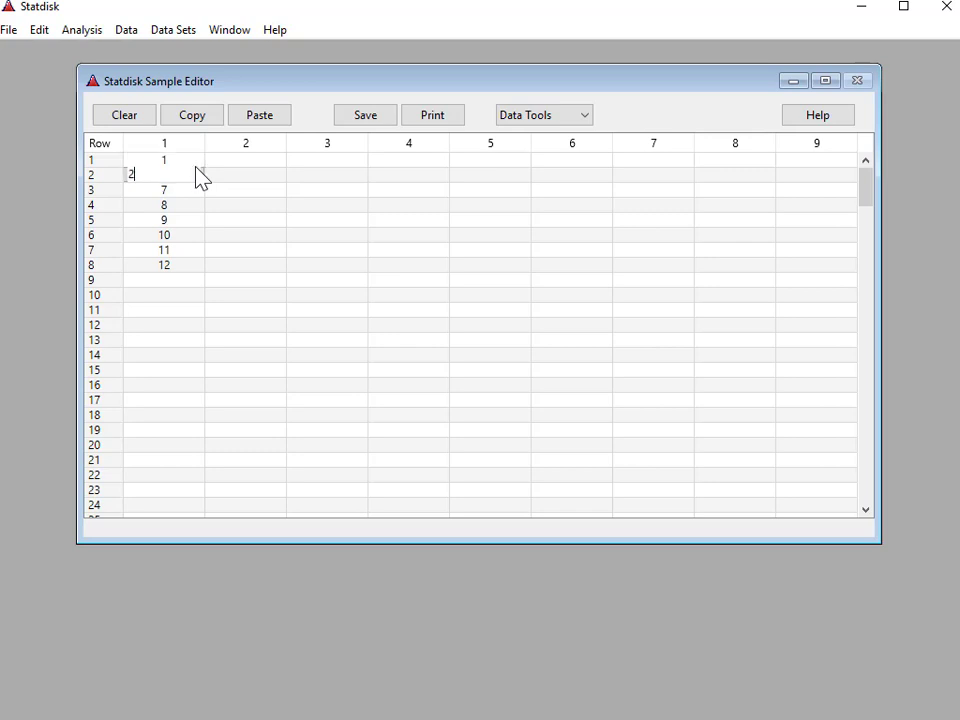
pyautogui.write('2')
pyautogui.press('Return')
pyautogui.write('3')
pyautogui.press('Return')
pyautogui.write('4')
pyautogui.press('Return')
pyautogui.write('5')
pyautogui.press('Return')
pyautogui.write('6')
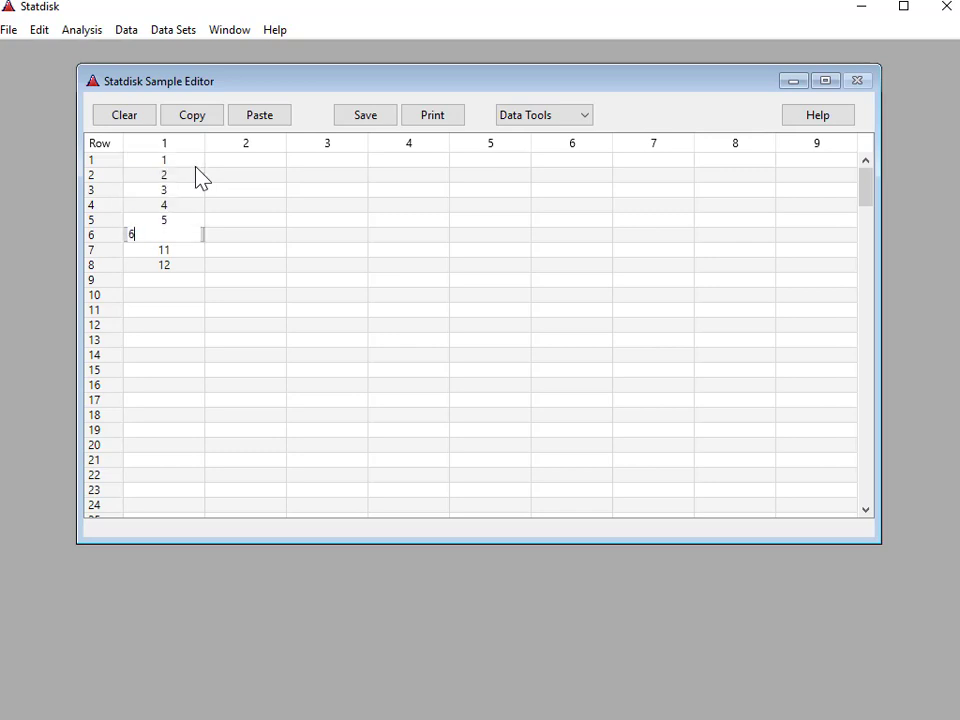
pyautogui.press('Return')
pyautogui.write('7')
pyautogui.press('Return')
pyautogui.write('8')
pyautogui.press('Return')
pyautogui.write('9')
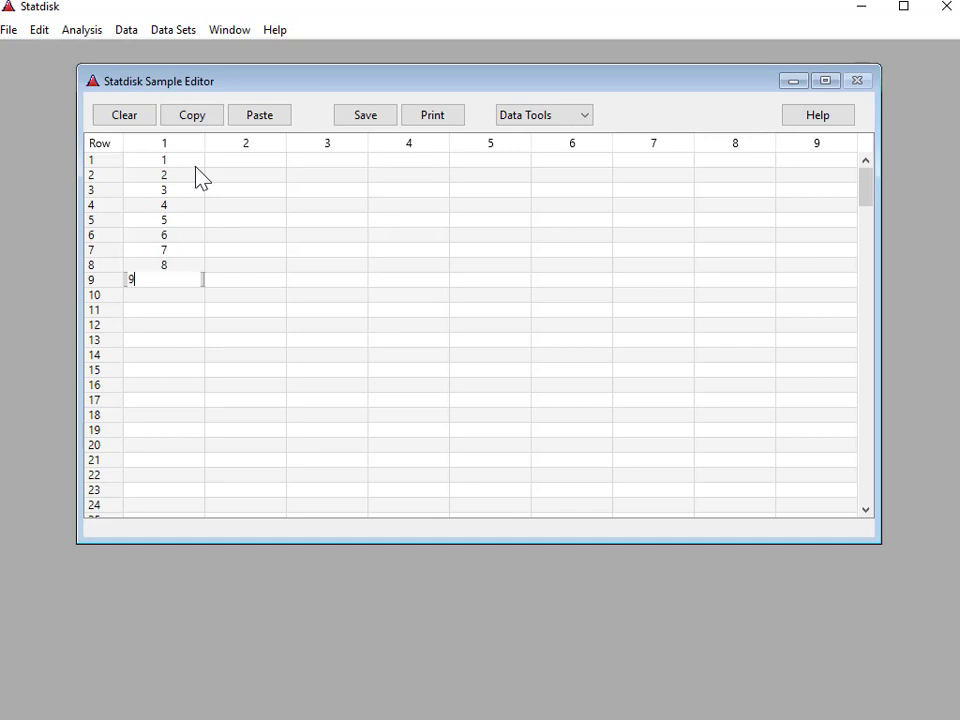
pyautogui.press('Return')
pyautogui.write('10')
pyautogui.press('Return')
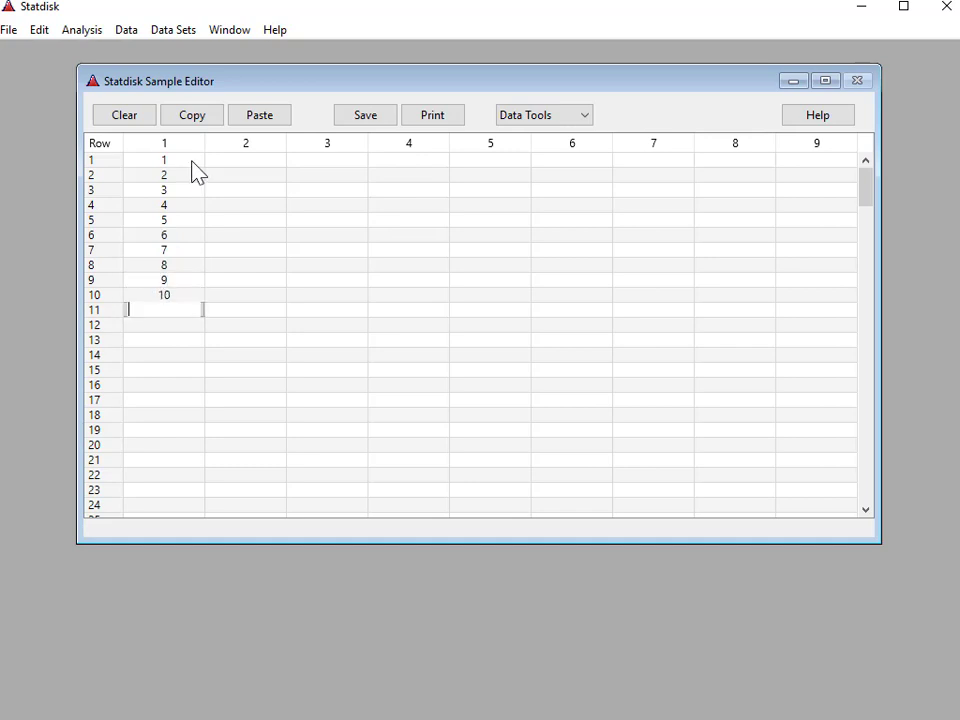
pyautogui.moveTo(190, 160); pyautogui.dragTo(186, 300)
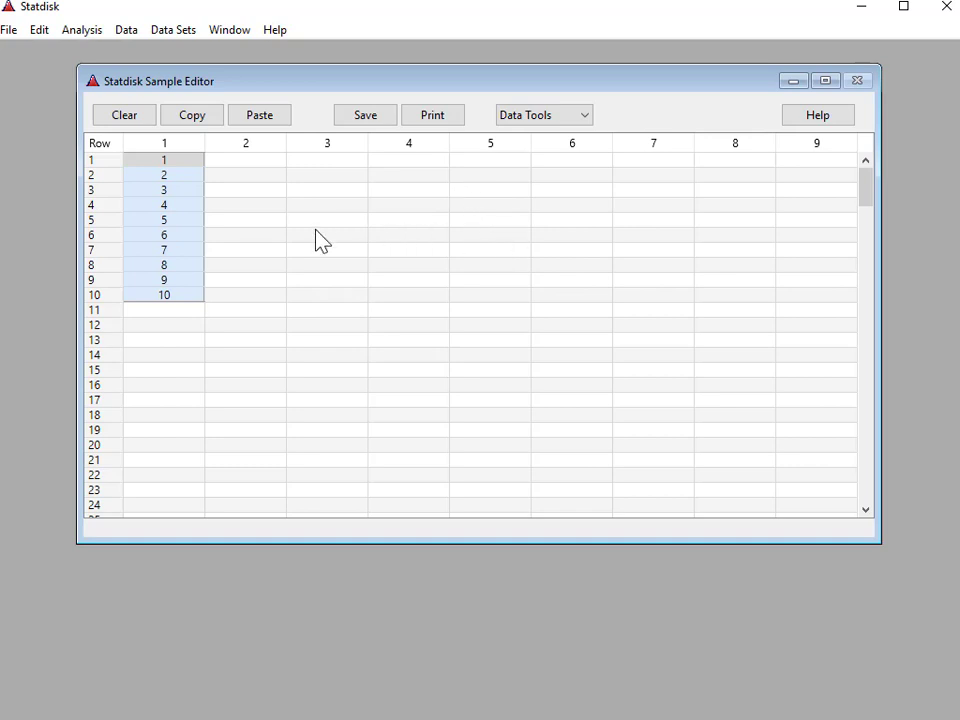
# Evaluate Explore Data – Descriptive Statistics on column 1: mean 5.5, Q1 3, Q3 8, range 9, with plots
pyautogui.click(171, 32)
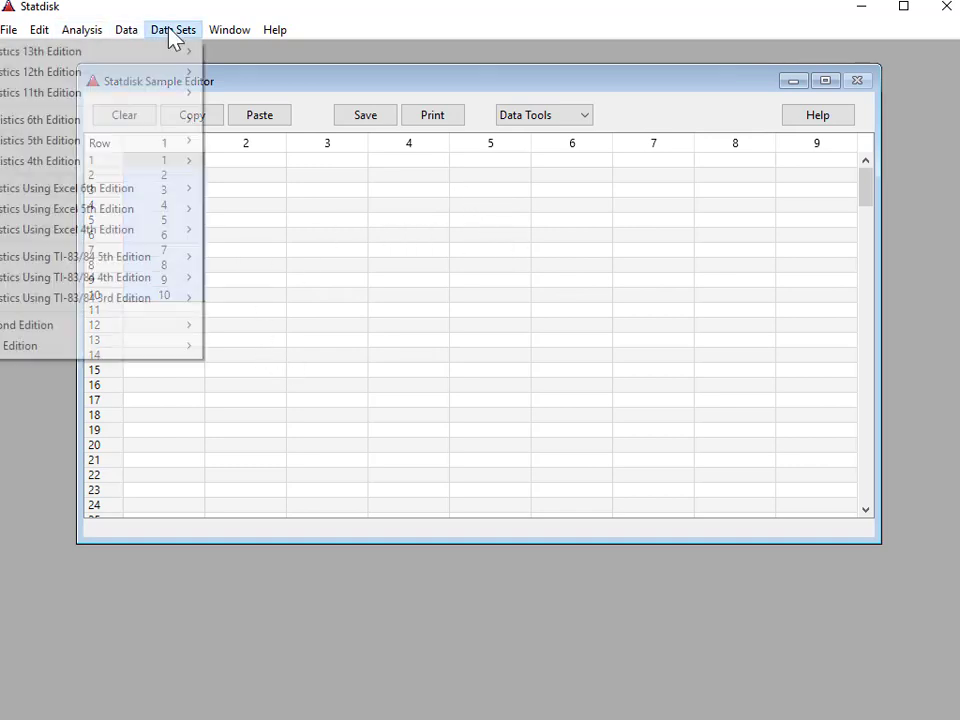
pyautogui.moveTo(125, 35)
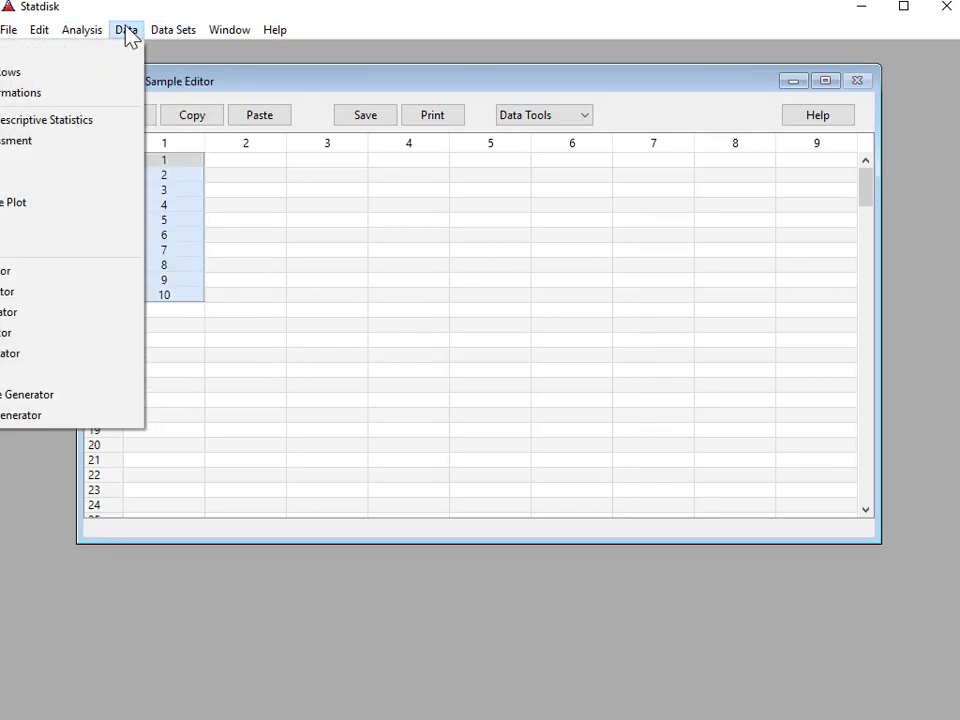
pyautogui.click(12, 125)
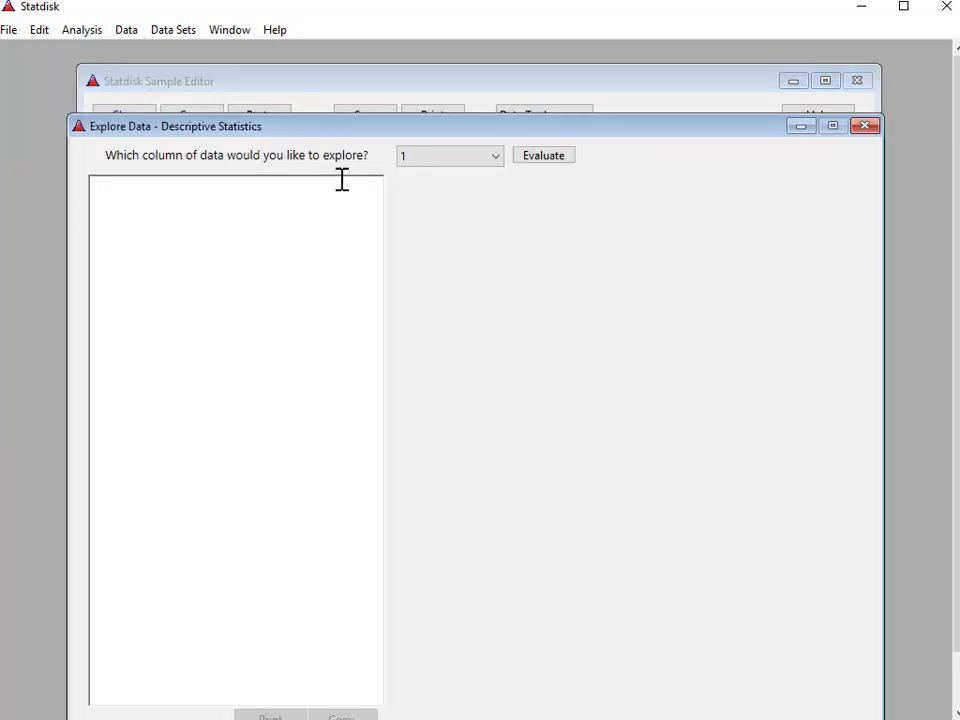
pyautogui.moveTo(330, 138); pyautogui.dragTo(317, 86)
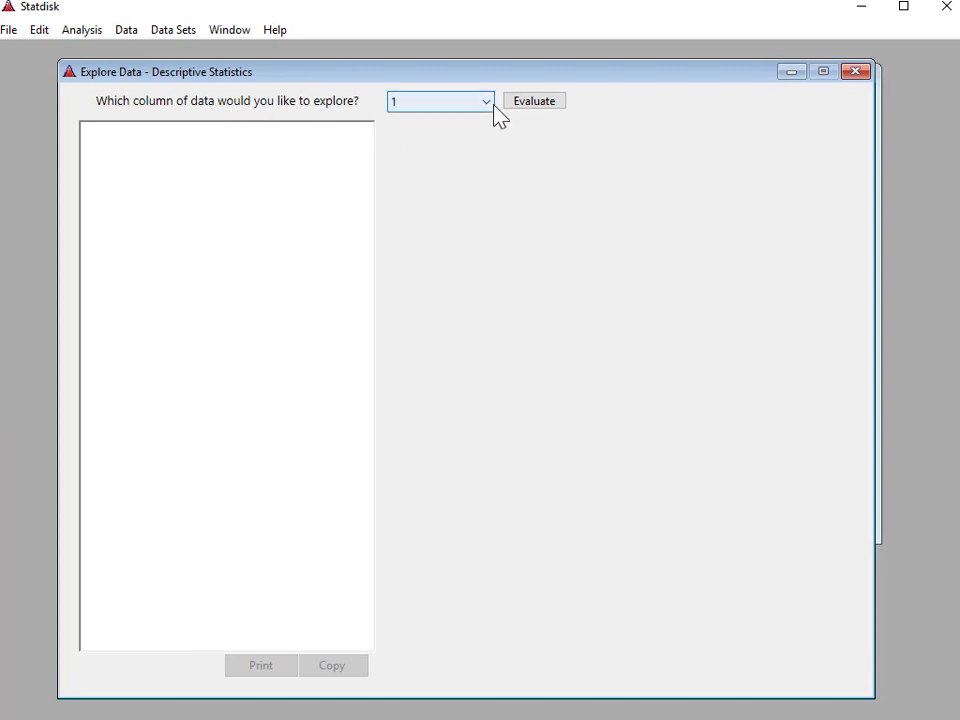
pyautogui.click(537, 102)
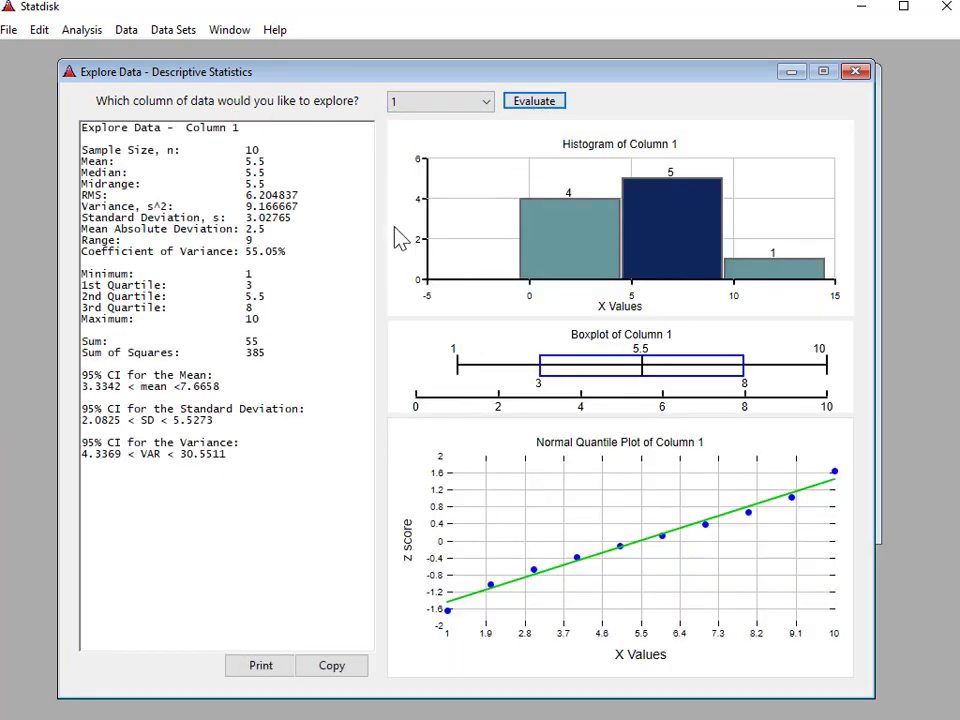
pyautogui.moveTo(234, 160); pyautogui.dragTo(279, 456)
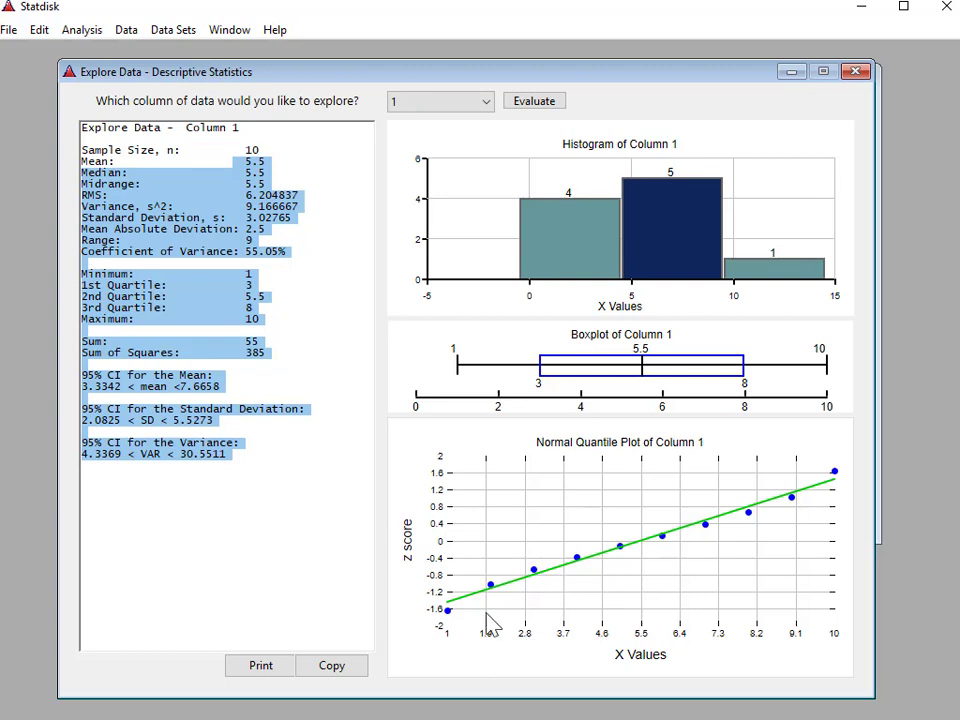
pyautogui.click(311, 566)
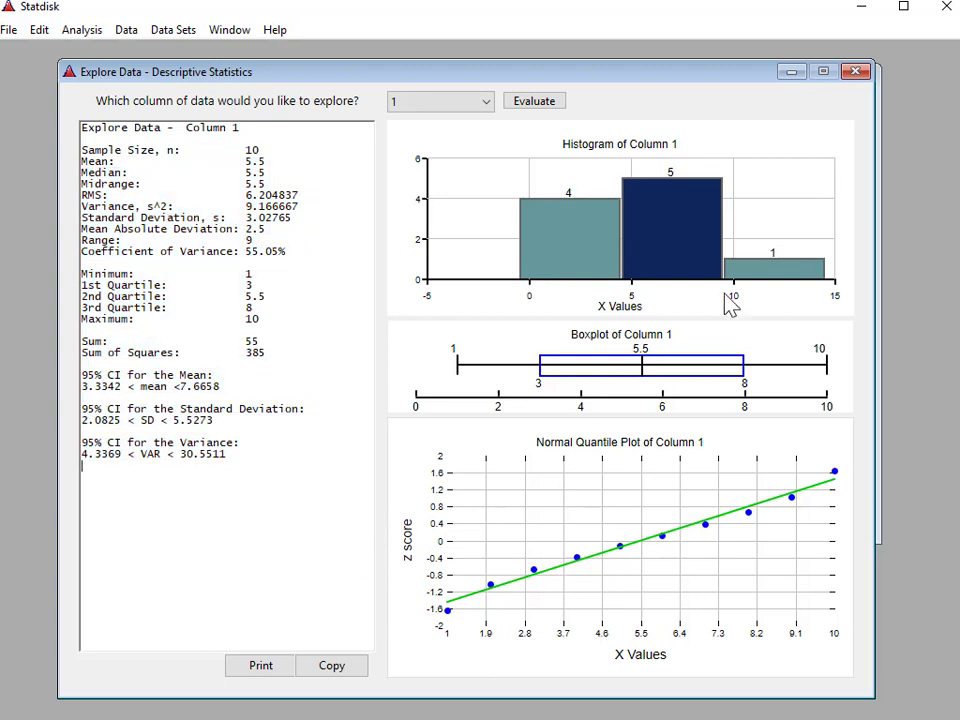